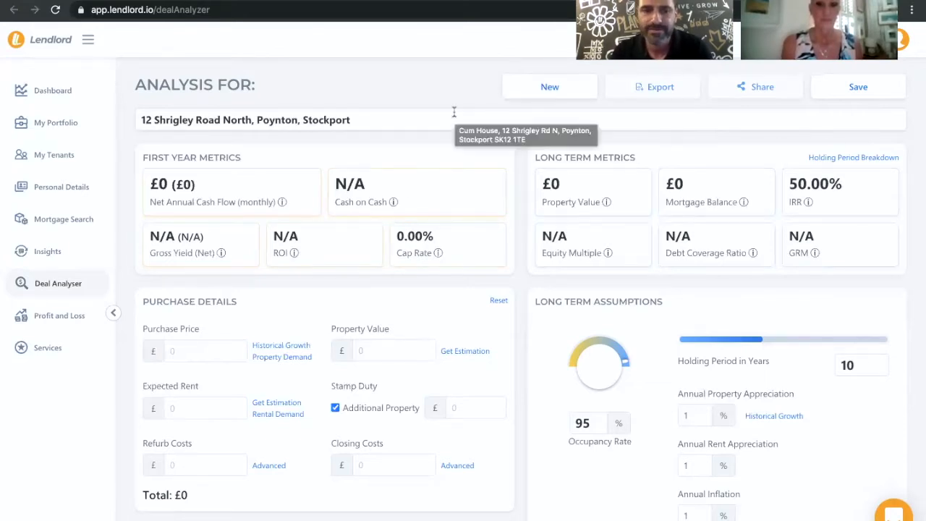
# Step: Replace the analysed property's address with the first suggested London address for number 13
pyautogui.click(369, 120)
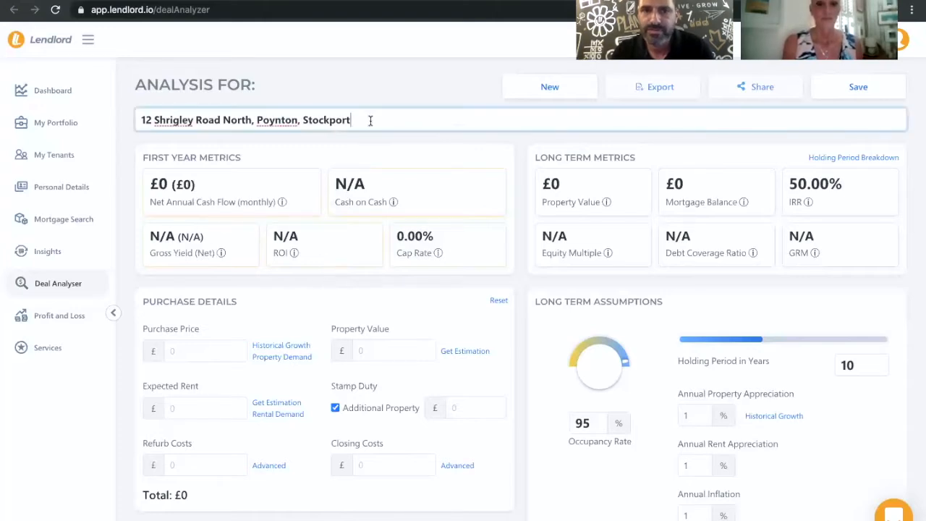
pyautogui.tripleClick(370, 121)
pyautogui.write('13')
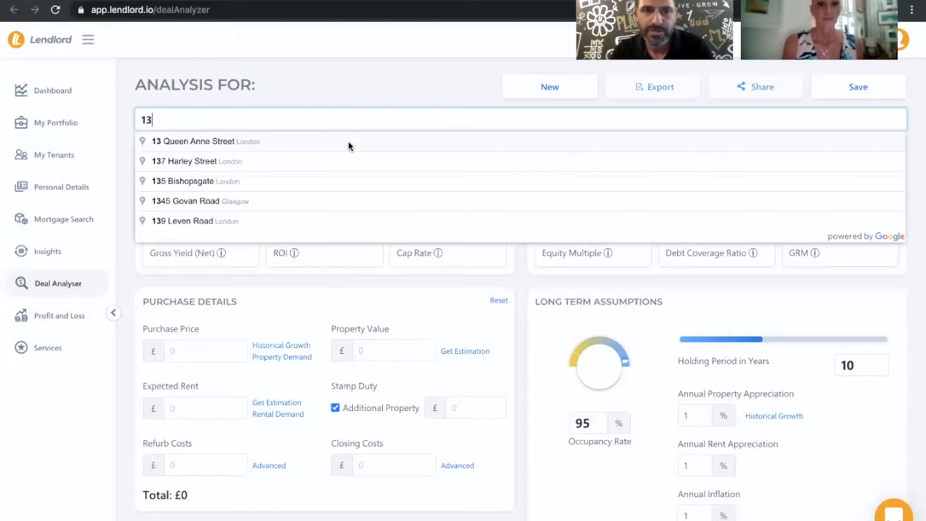
pyautogui.click(348, 141)
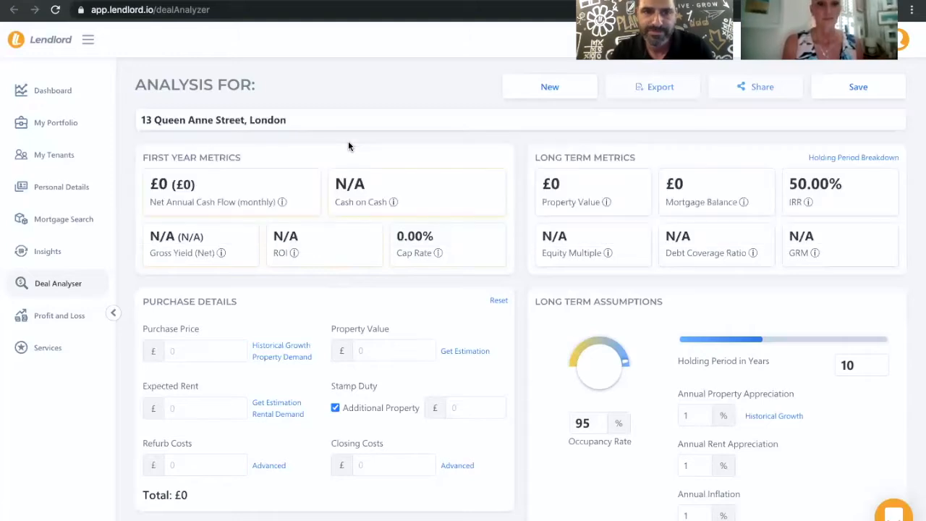
# Step: Set the purchase price and property value to £220,000 each and the expected rent to £1,200
pyautogui.click(221, 346)
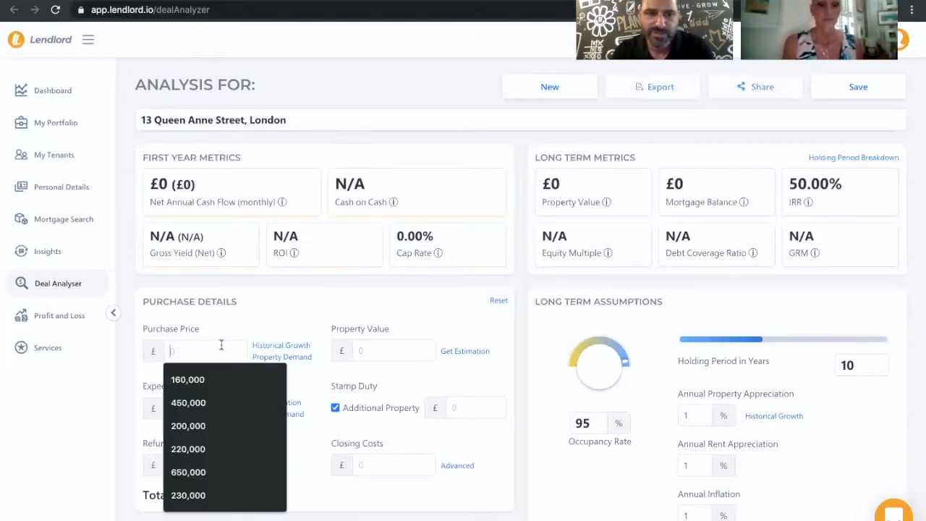
pyautogui.click(208, 448)
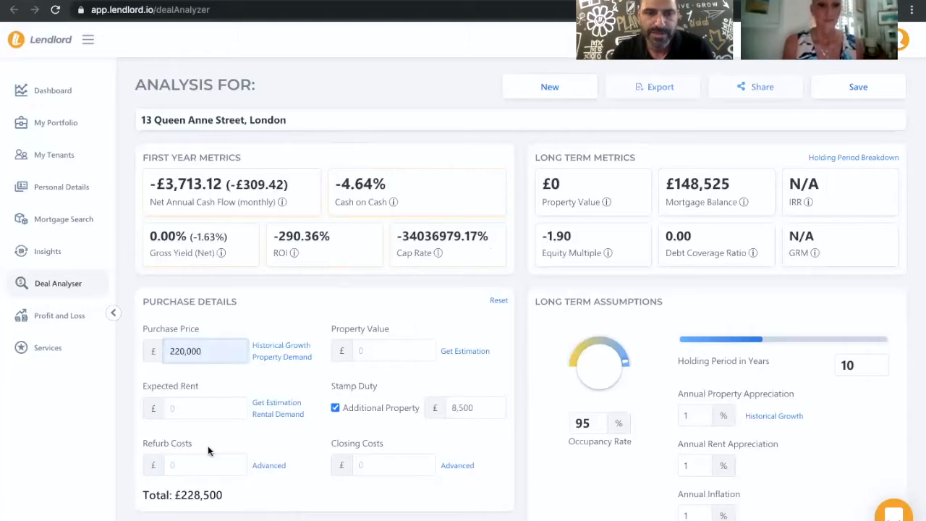
pyautogui.click(382, 353)
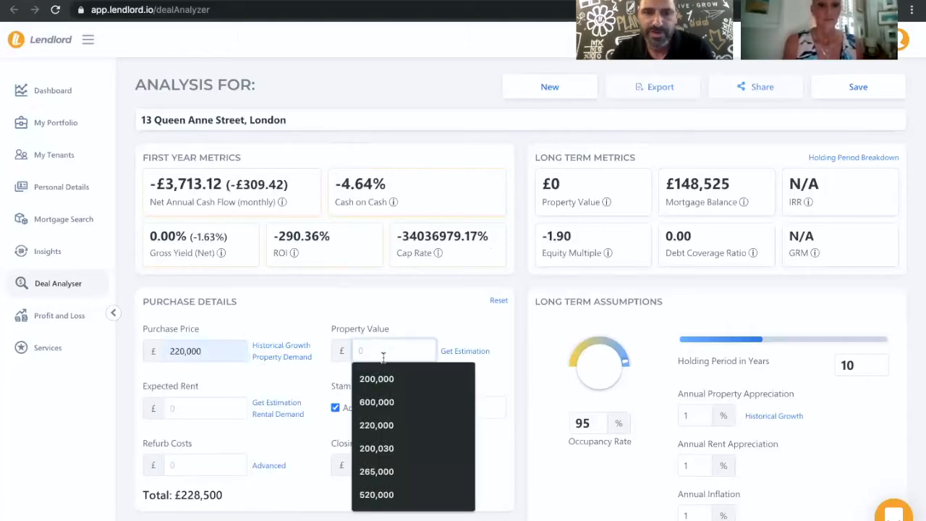
pyautogui.click(376, 424)
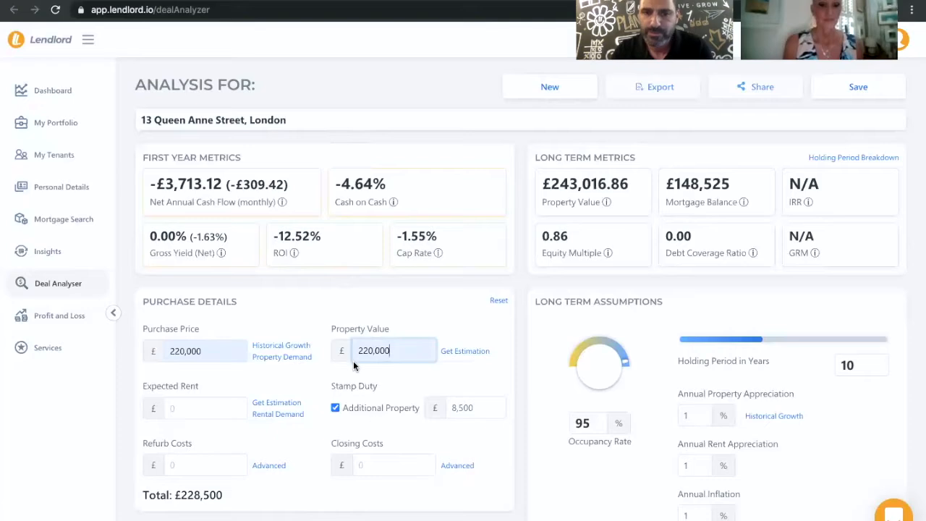
pyautogui.click(227, 410)
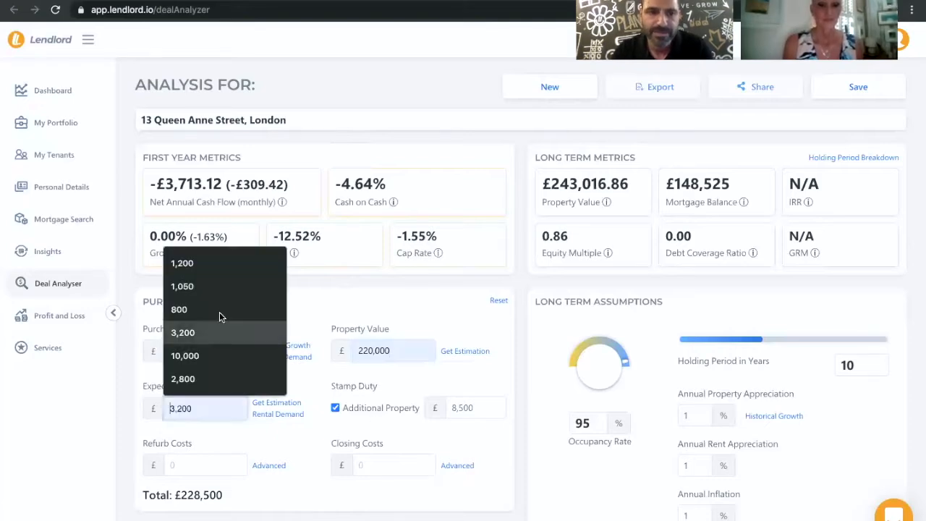
pyautogui.click(221, 269)
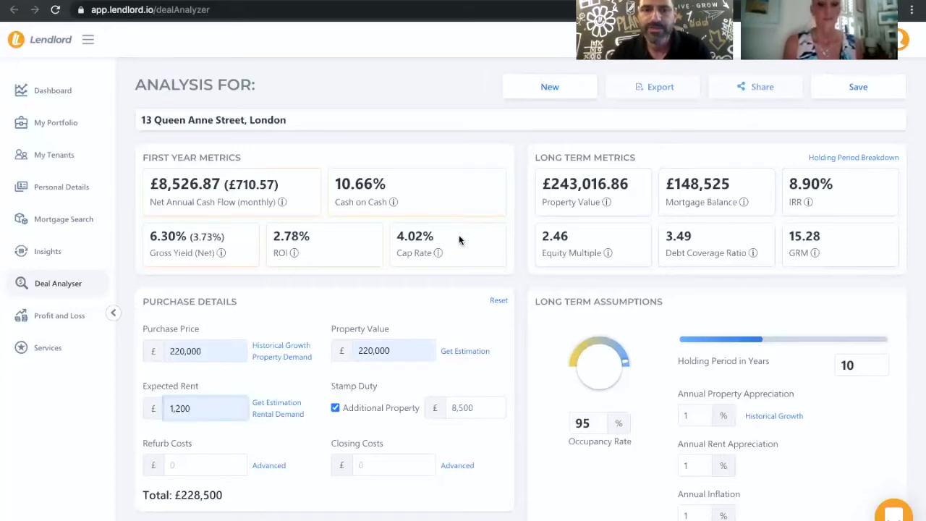
# Step: Turn off the Additional Property option for stamp duty and set the duty to £2,100
pyautogui.click(353, 407)
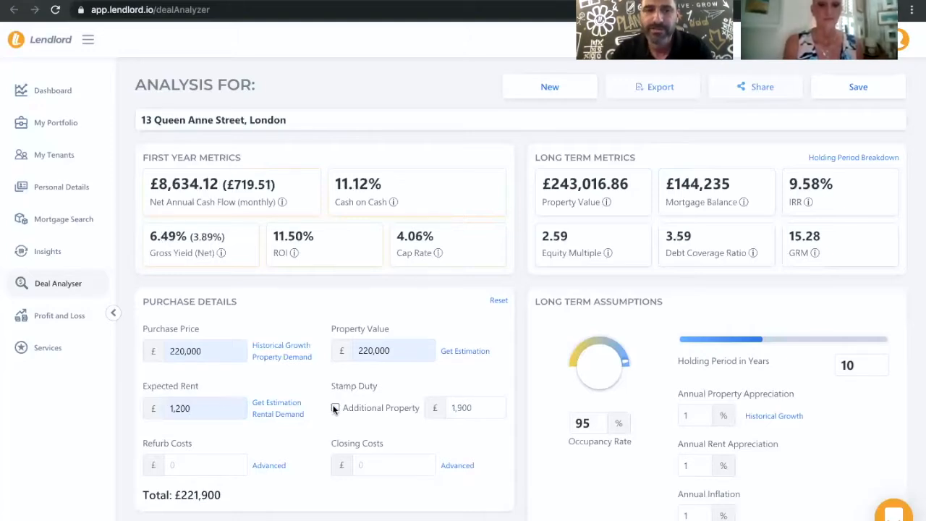
pyautogui.doubleClick(485, 411)
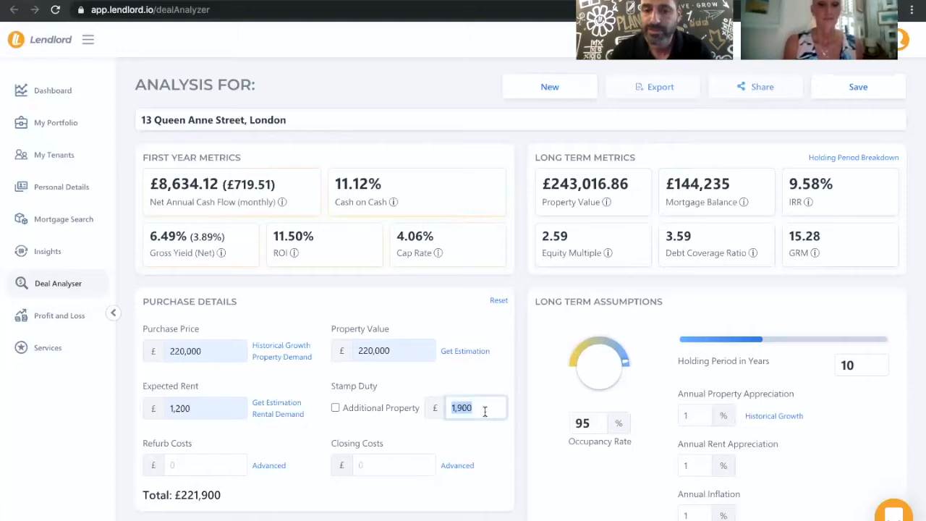
pyautogui.write('2,100')
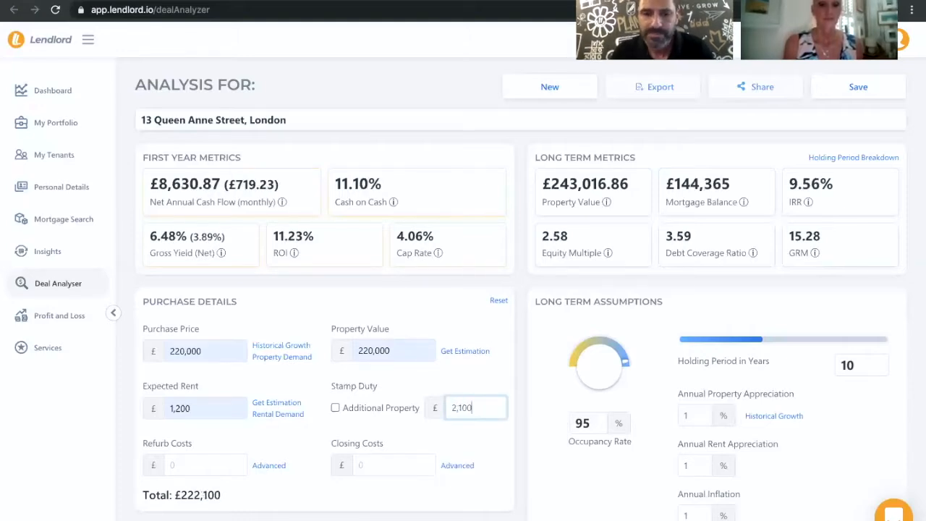
# Step: View the advanced breakdowns of the refurb costs and closing costs without entering any amounts
pyautogui.click(264, 465)
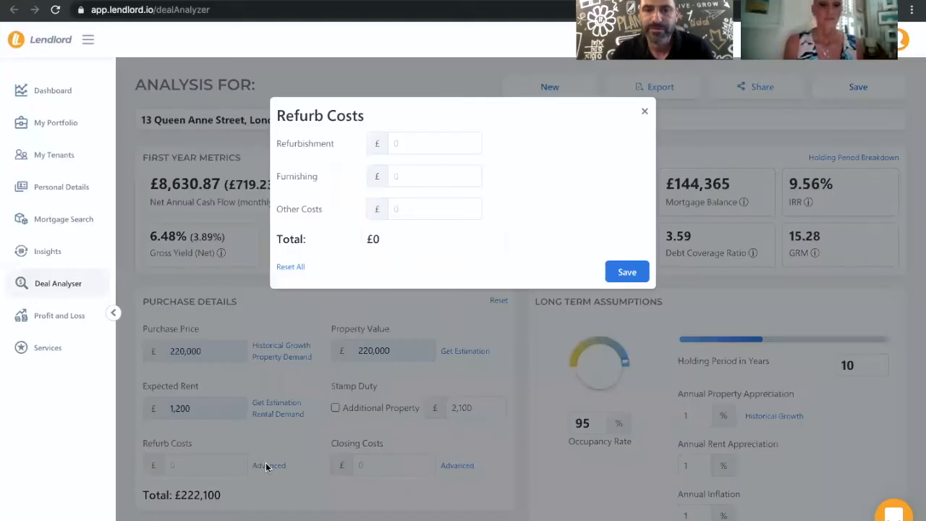
pyautogui.click(437, 143)
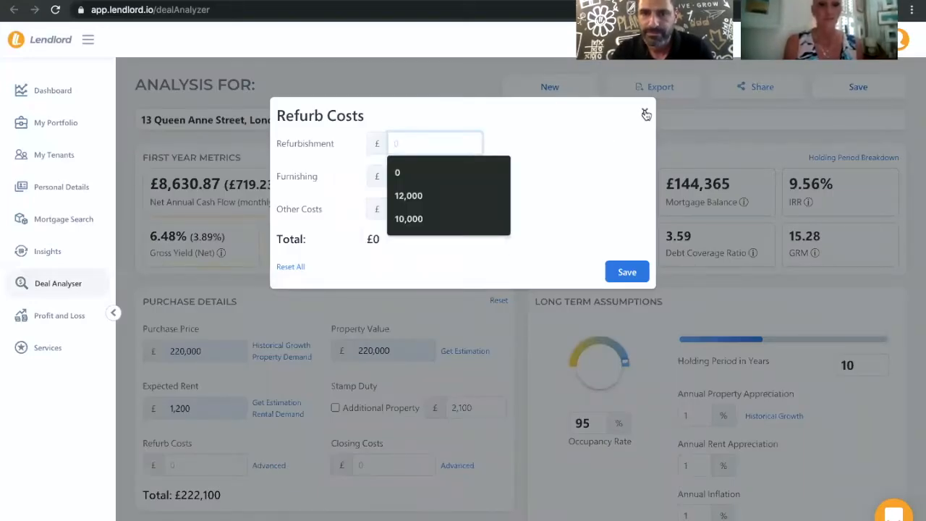
pyautogui.click(647, 113)
pyautogui.click(645, 112)
pyautogui.click(458, 465)
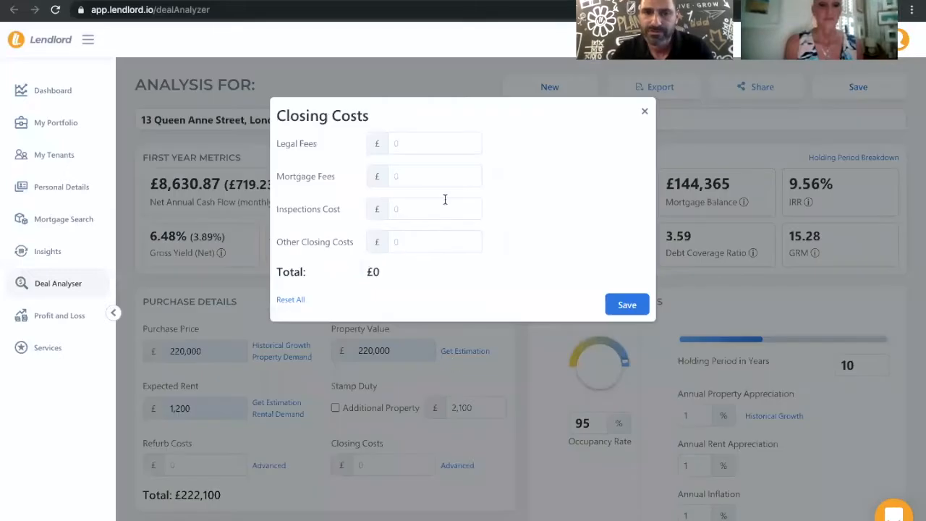
pyautogui.click(645, 113)
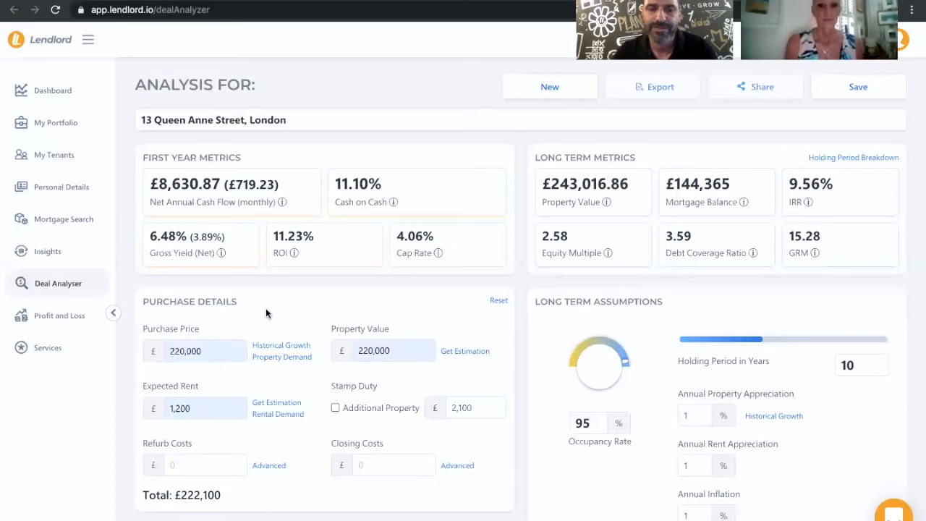
# Step: Try cash investment shares of 28.26% and 36.04% for the deposit
pyautogui.scroll(-1, 274, 319)
pyautogui.scroll(-5, 274, 319)
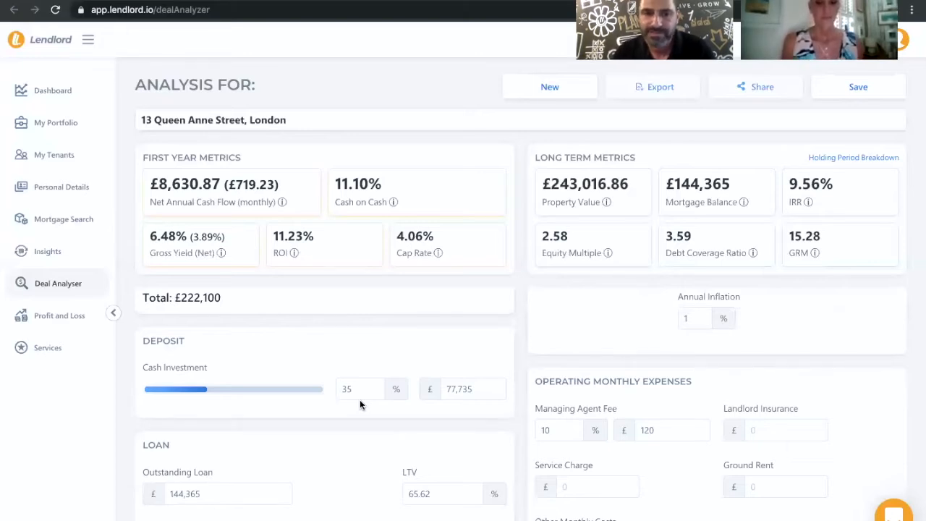
pyautogui.moveTo(215, 393); pyautogui.dragTo(194, 394)
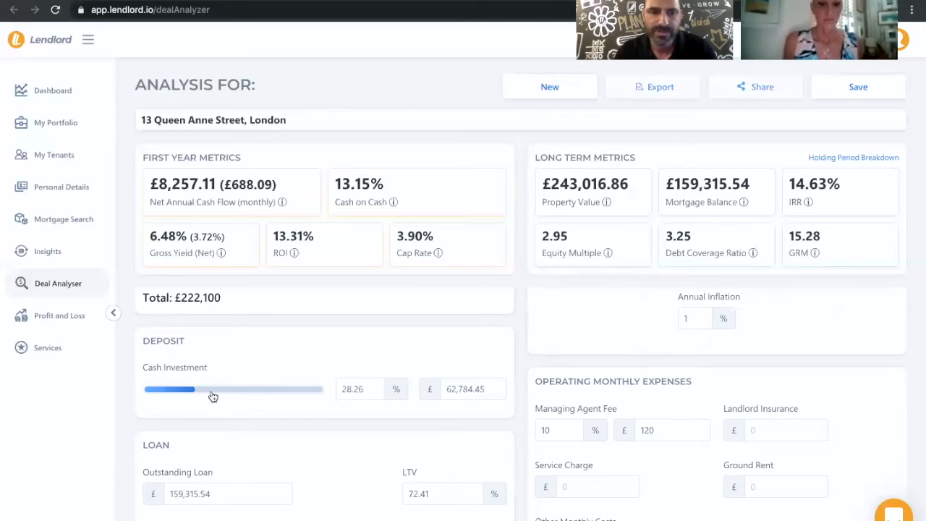
pyautogui.moveTo(213, 396)
pyautogui.mouseDown()
pyautogui.moveTo(228, 395)
pyautogui.moveTo(181, 391)
pyautogui.moveTo(208, 391)
pyautogui.mouseUp()
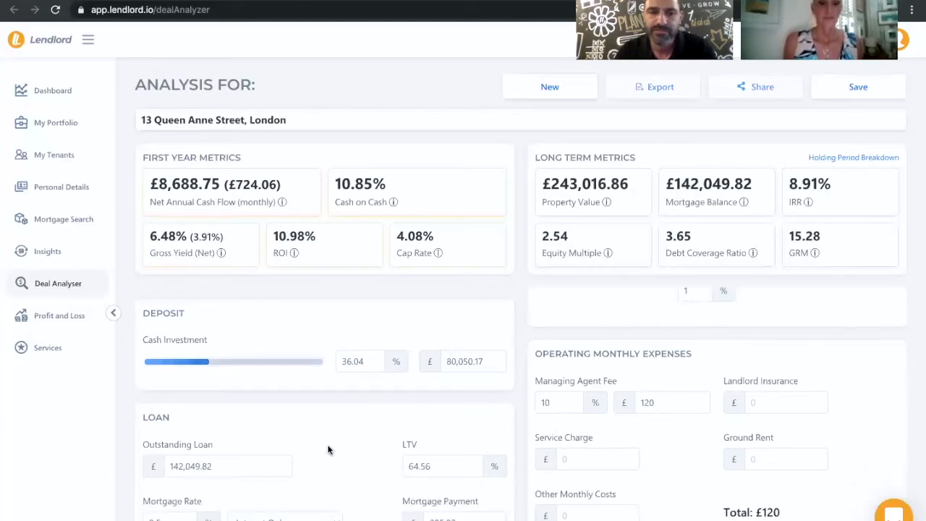
# Step: Set the loan's LTV to 60%
pyautogui.scroll(-1, 327, 449)
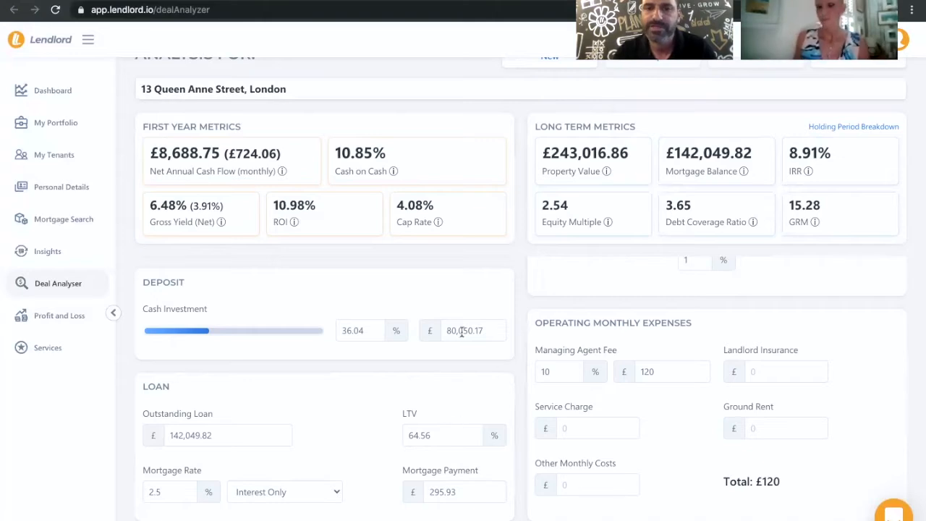
pyautogui.scroll(3, 357, 310)
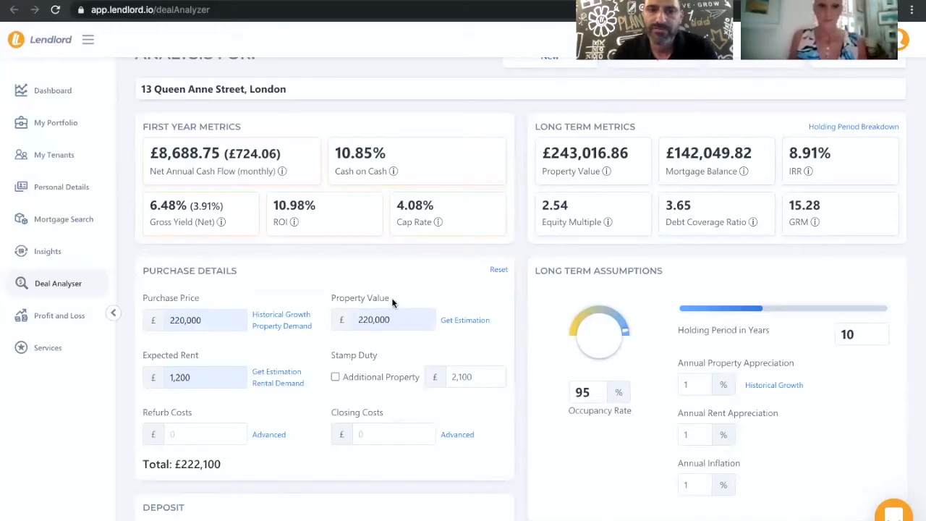
pyautogui.scroll(-3, 391, 302)
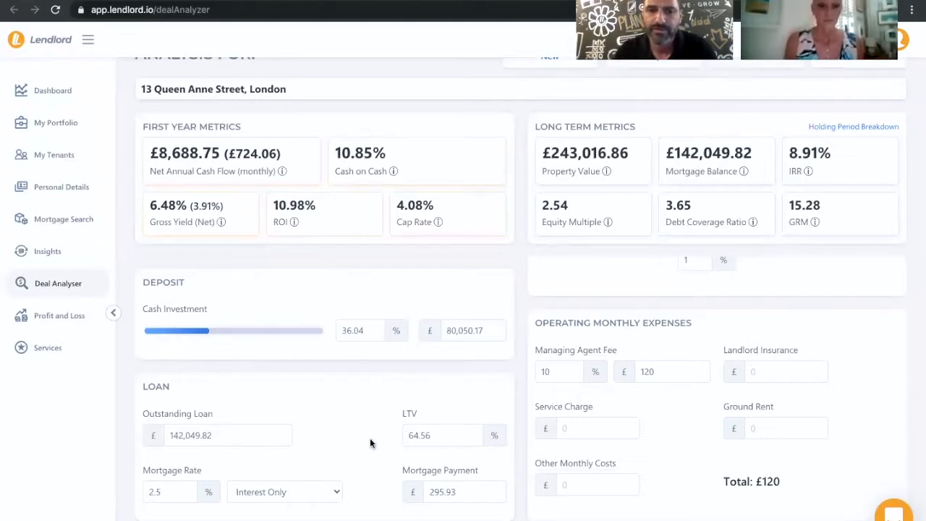
pyautogui.doubleClick(445, 438)
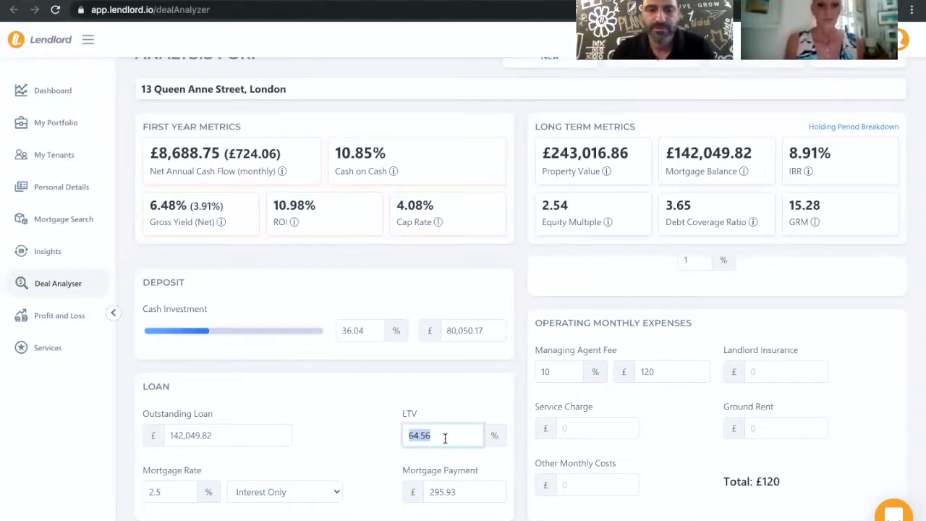
pyautogui.write('60')
pyautogui.click(368, 409)
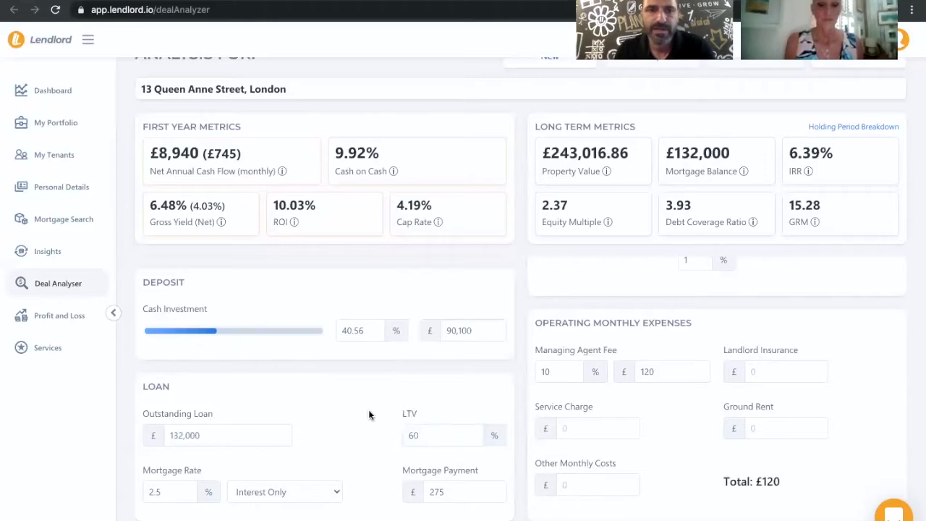
# Step: Change the mortgage repayment type from Interest Only to Capital and Interest
pyautogui.scroll(1, 376, 248)
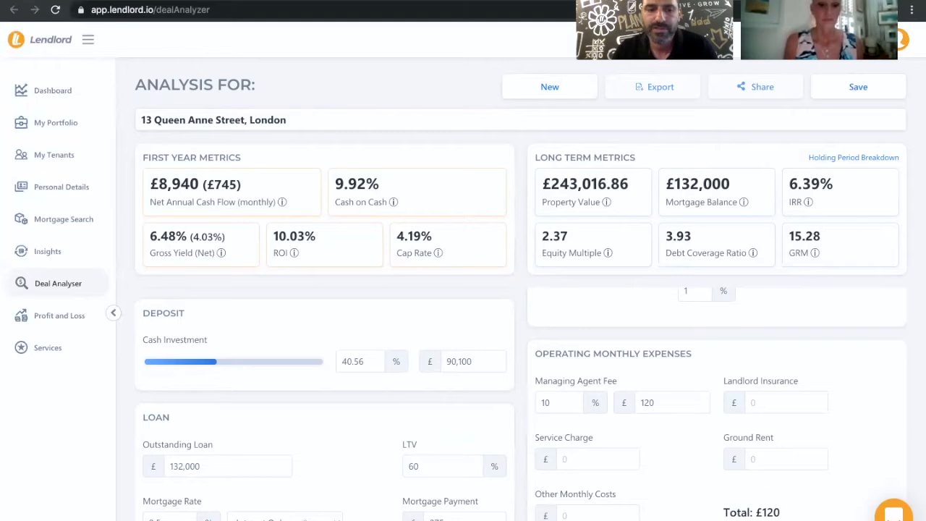
pyautogui.click(285, 518)
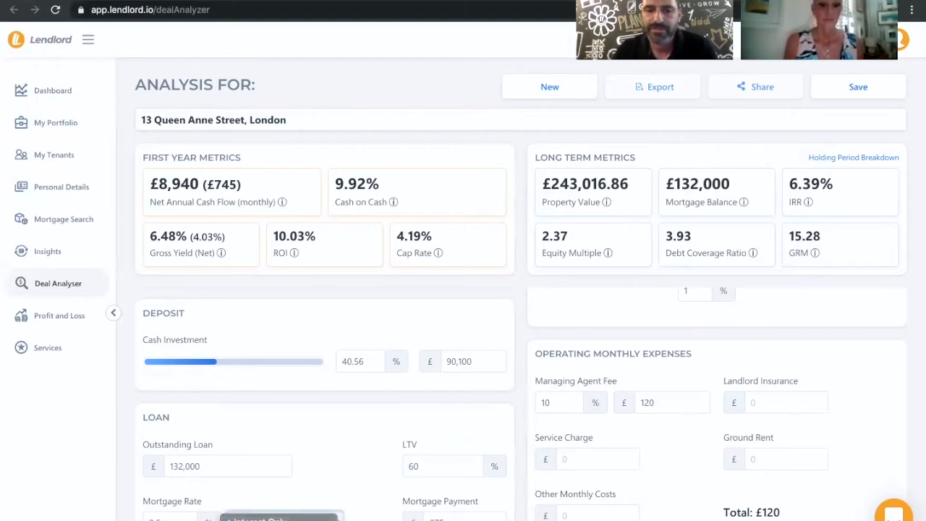
pyautogui.click(285, 520)
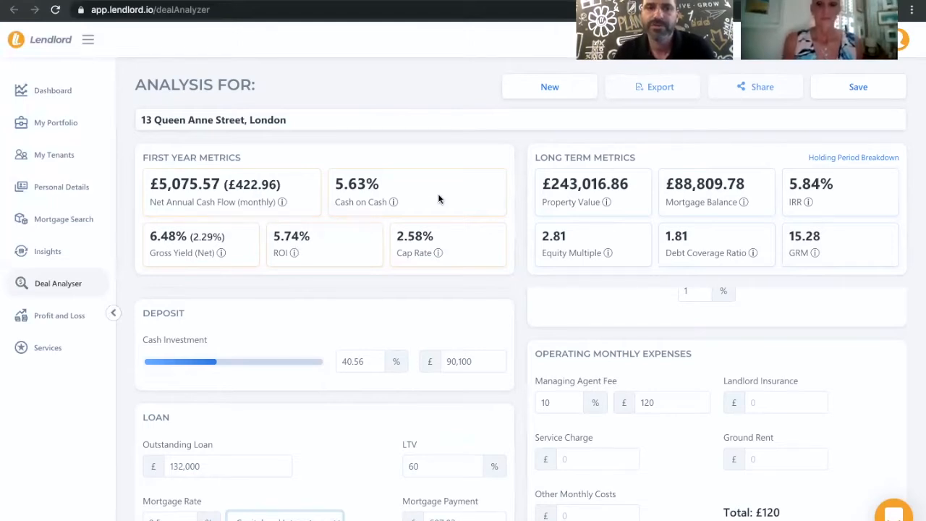
pyautogui.moveTo(437, 193)
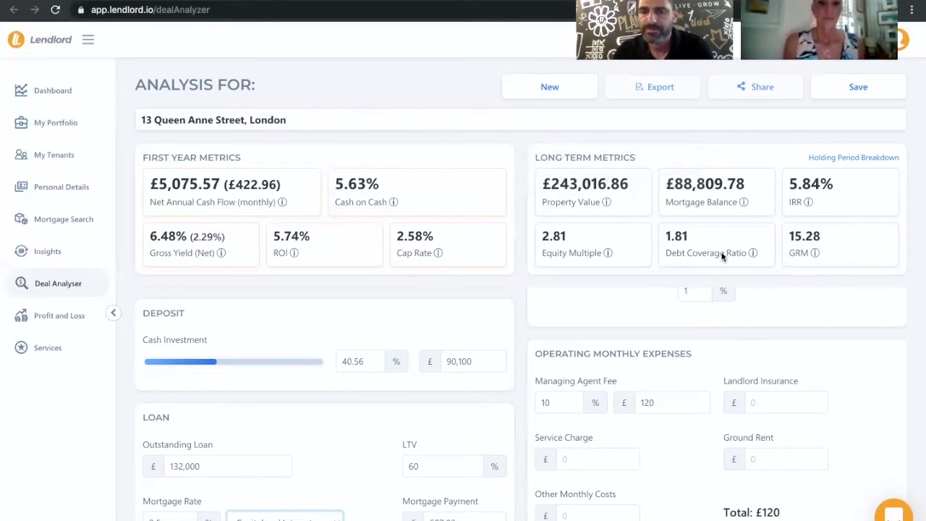
# Step: Try holding periods of 12, 15 and 6 years in the long term assumptions and settle on 8 years
pyautogui.scroll(3, 644, 306)
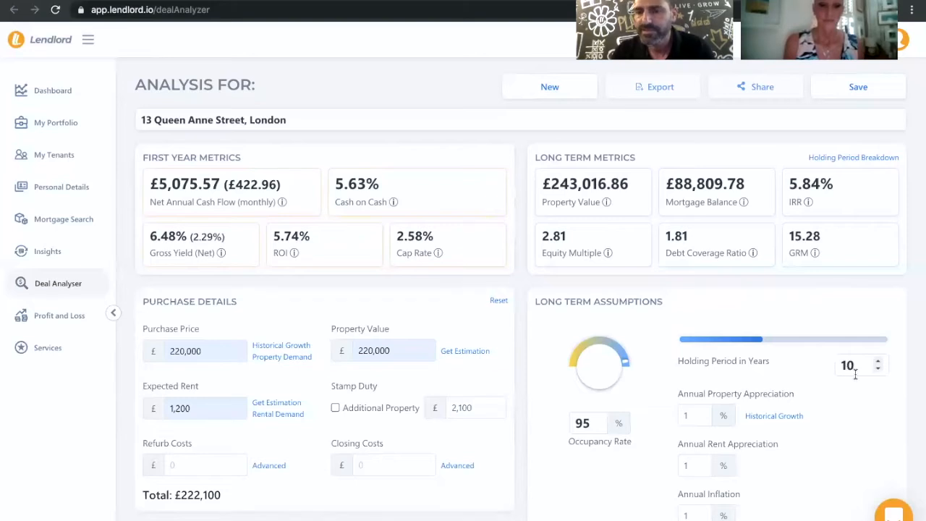
pyautogui.click(781, 344)
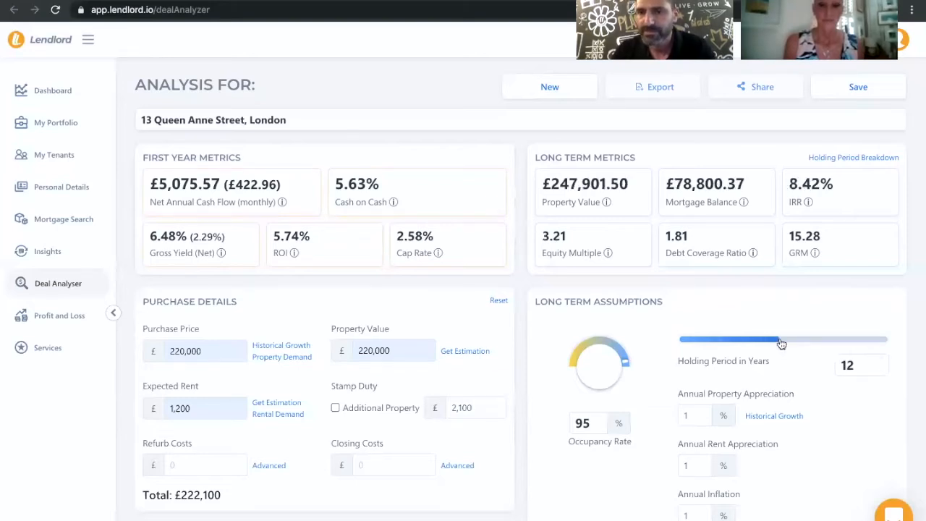
pyautogui.click(807, 343)
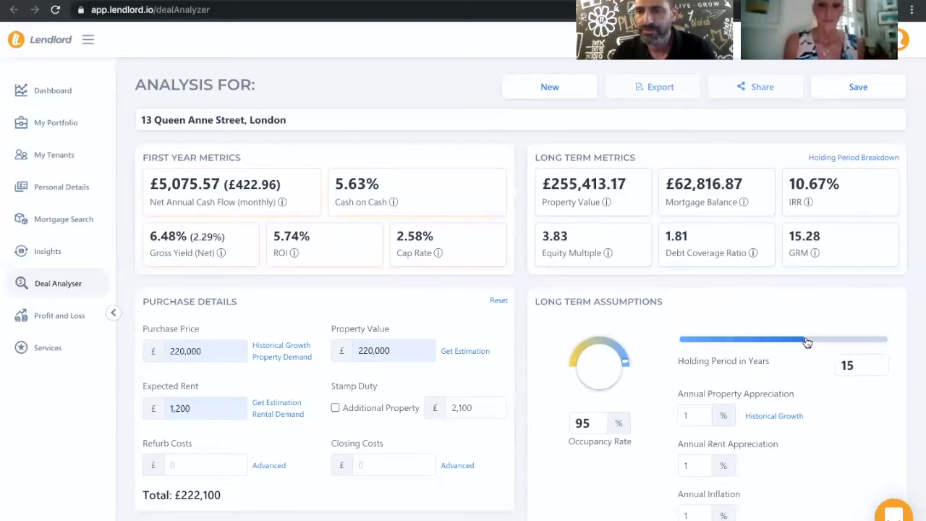
pyautogui.click(728, 340)
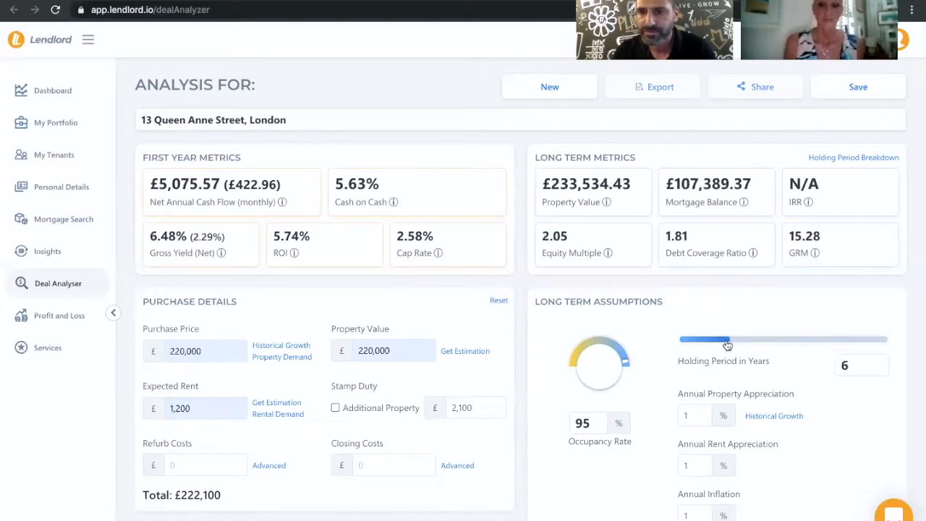
pyautogui.click(745, 344)
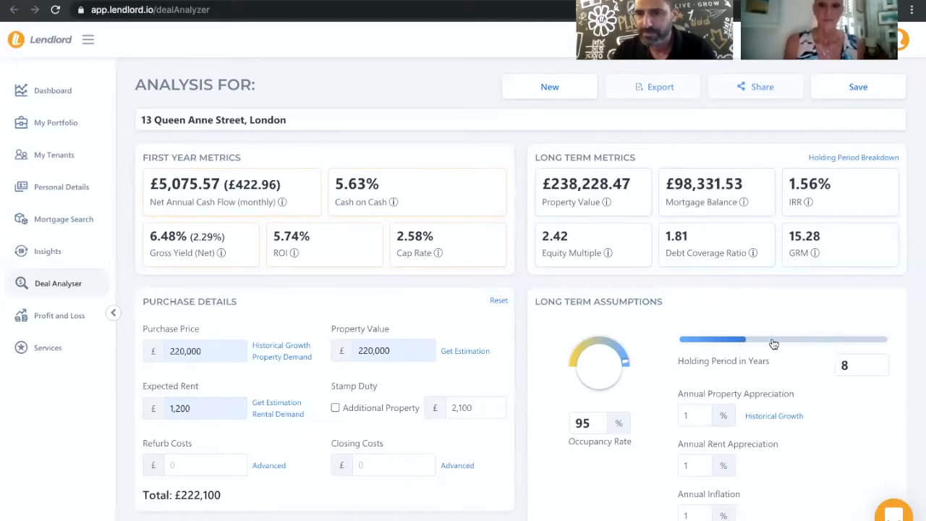
# Step: Open the Holding Period Breakdown and review the yearly property value, mortgage balance, equity, cash flow and operating income
pyautogui.click(836, 156)
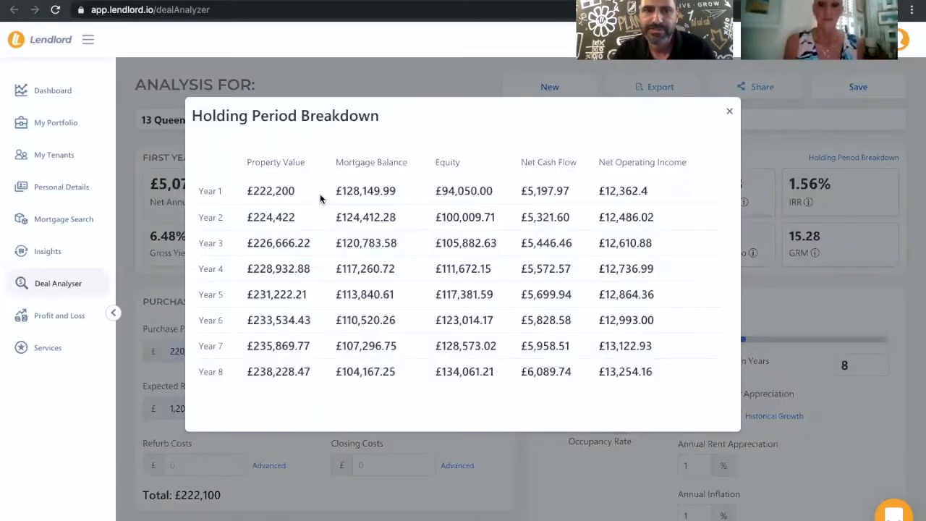
pyautogui.scroll(-1, 320, 198)
pyautogui.scroll(1, 320, 197)
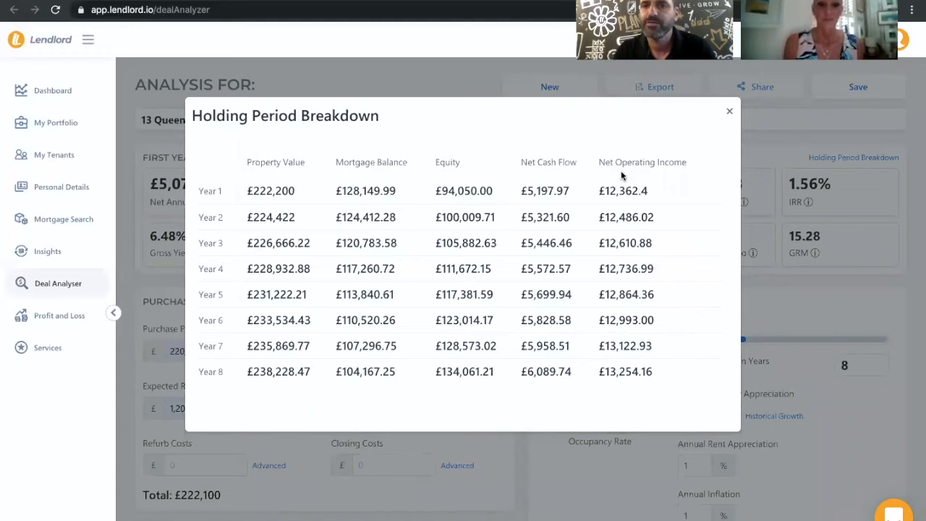
# Step: Close the Holding Period Breakdown and set the annual property appreciation to 1.2%
pyautogui.scroll(-1, 615, 234)
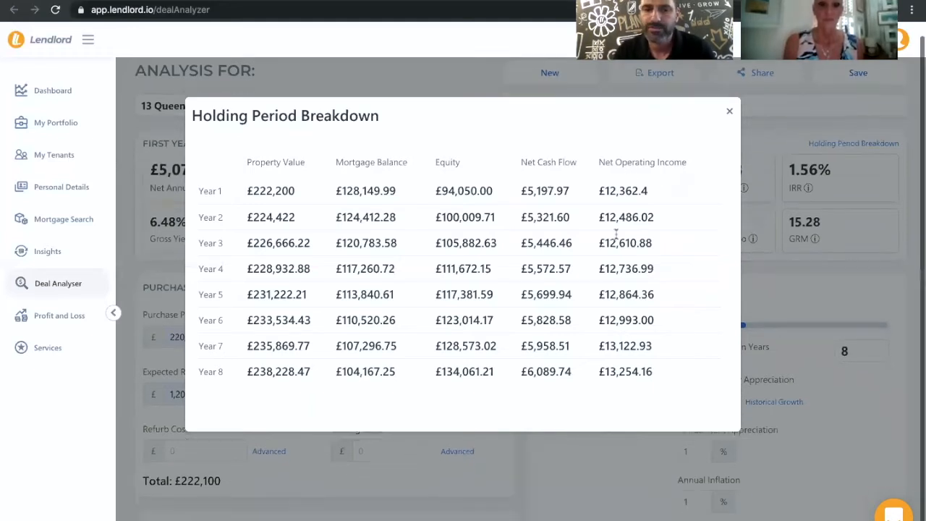
pyautogui.click(729, 110)
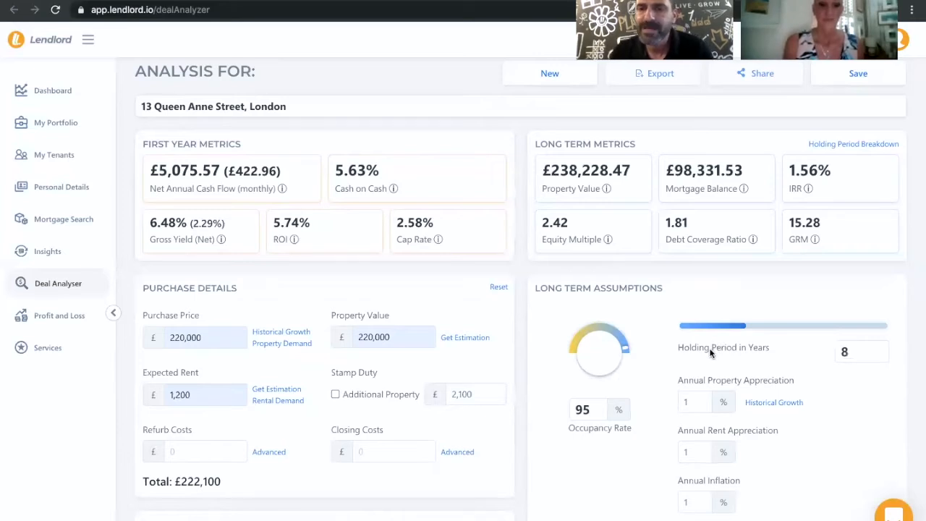
pyautogui.click(701, 402)
pyautogui.write('.1')
pyautogui.press('BackSpace')
pyautogui.write('2')
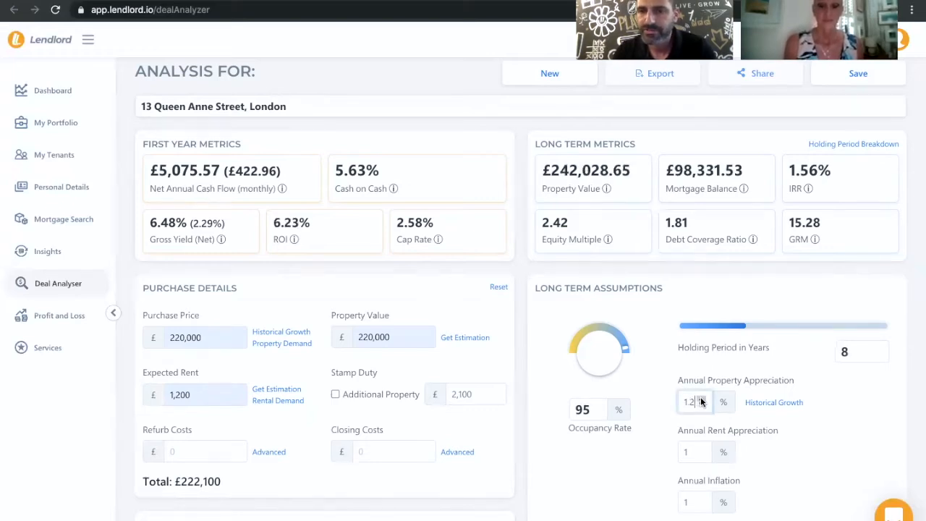
# Step: Set the annual rent appreciation to 0.8% and the annual inflation to 1.4% in the long term assumptions
pyautogui.doubleClick(701, 454)
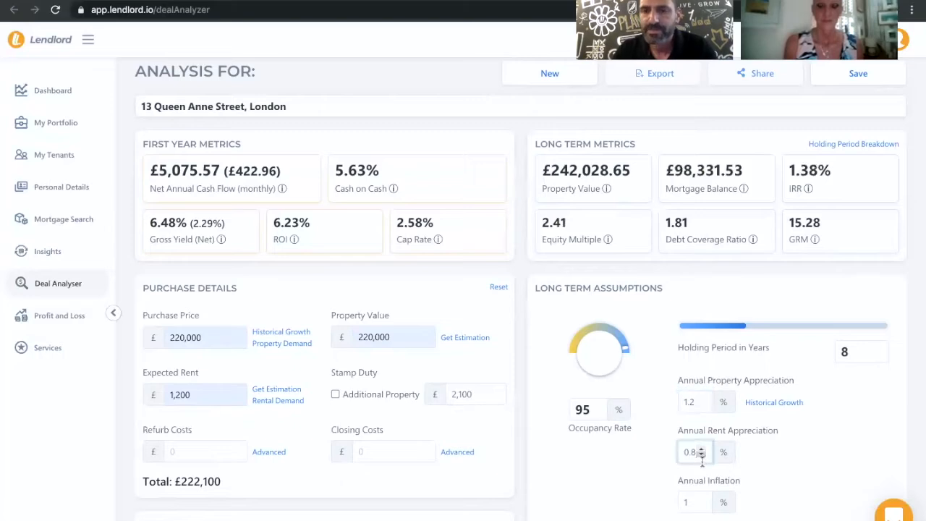
pyautogui.doubleClick(700, 499)
pyautogui.click(700, 498)
pyautogui.click(700, 499)
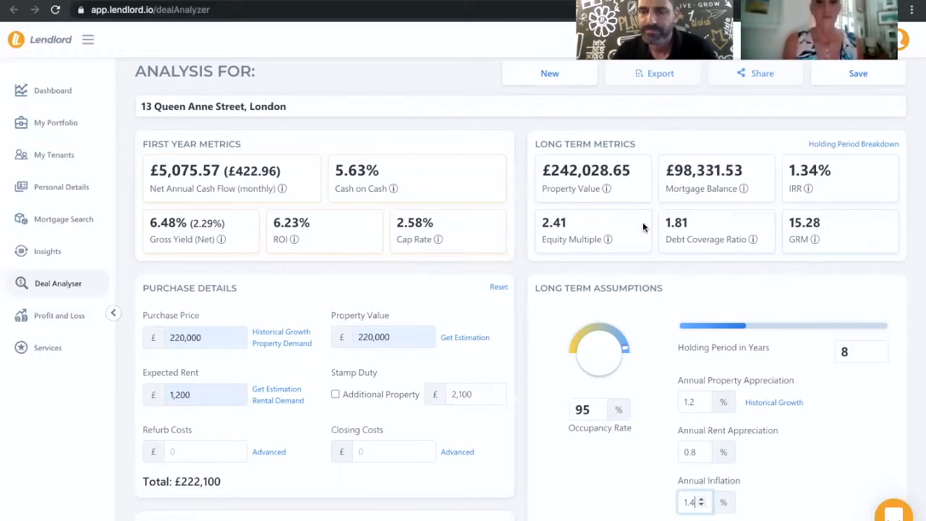
# Step: Try an occupancy rate of 99%, then lower it to 91%
pyautogui.click(591, 410)
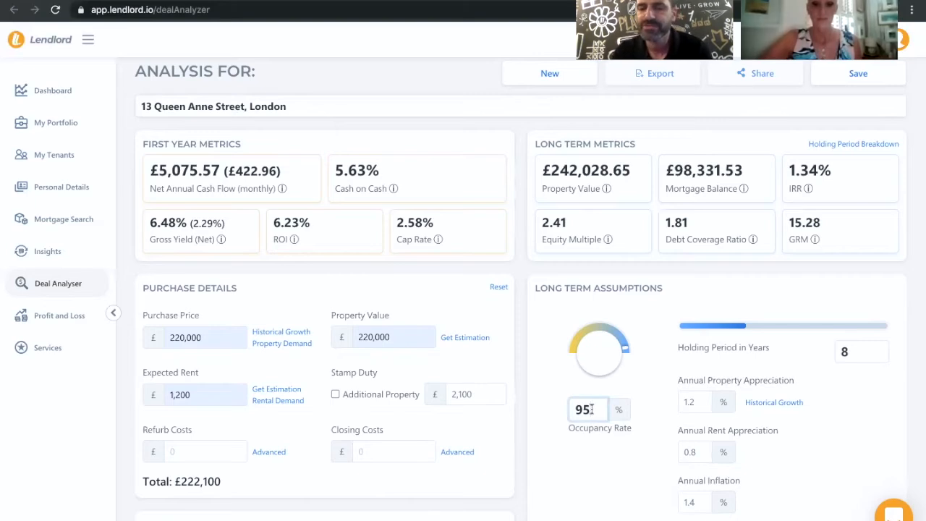
pyautogui.press('BackSpace')
pyautogui.write('9')
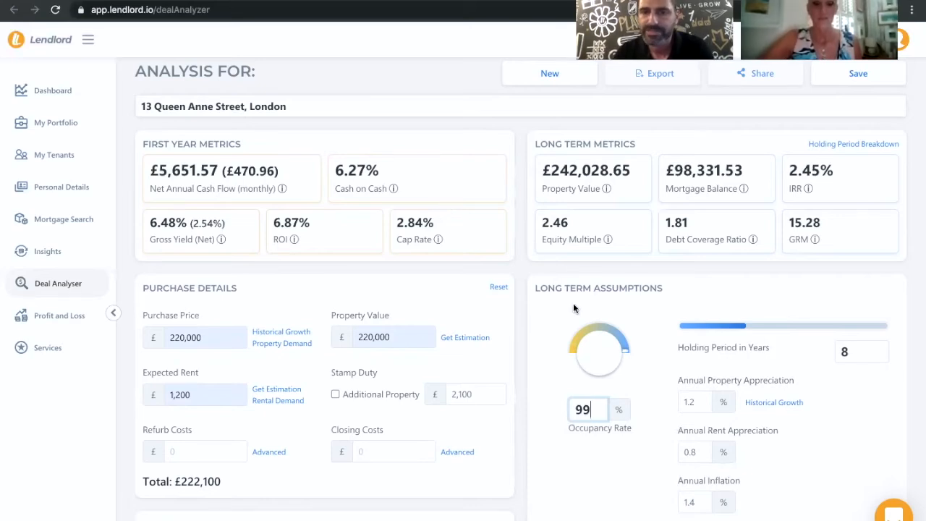
pyautogui.moveTo(623, 349)
pyautogui.mouseDown()
pyautogui.moveTo(621, 340)
pyautogui.moveTo(627, 353)
pyautogui.mouseUp()
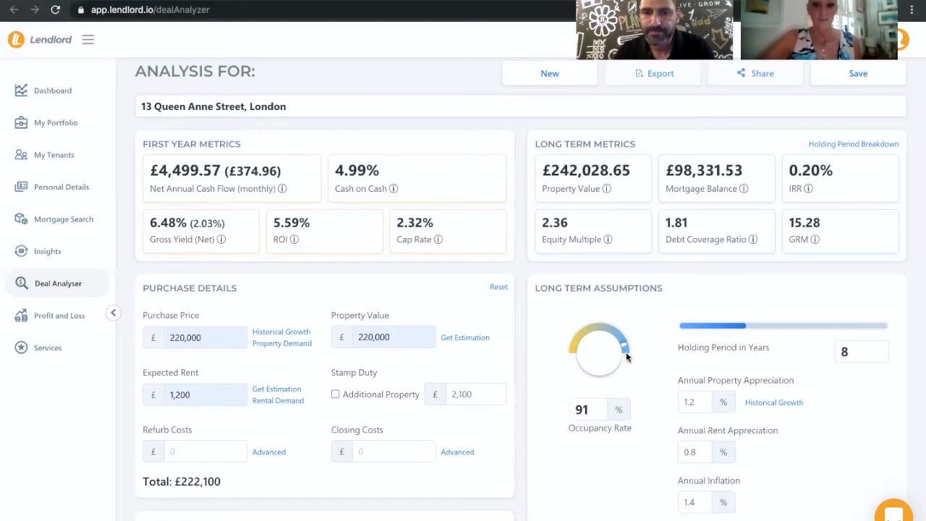
# Step: Reduce the managing agent fee to 9% in the operating monthly expenses
pyautogui.scroll(-3, 627, 352)
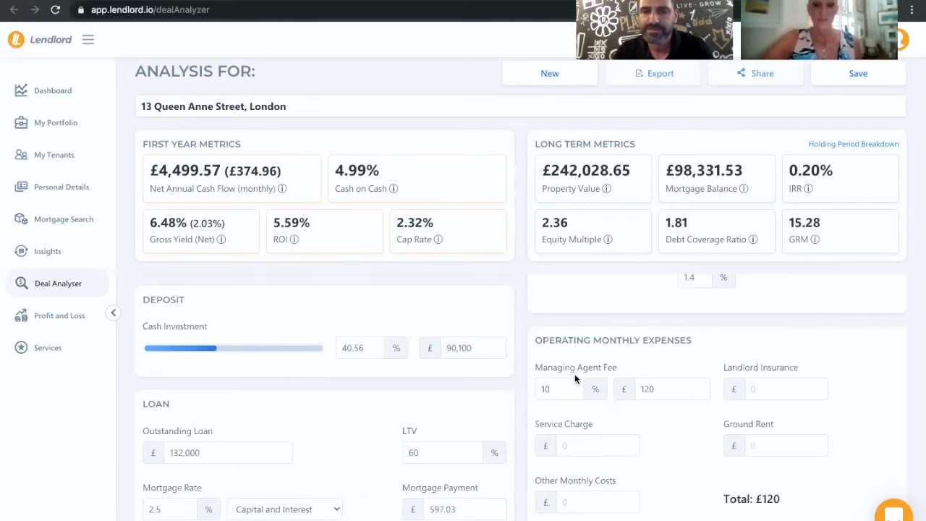
pyautogui.click(573, 391)
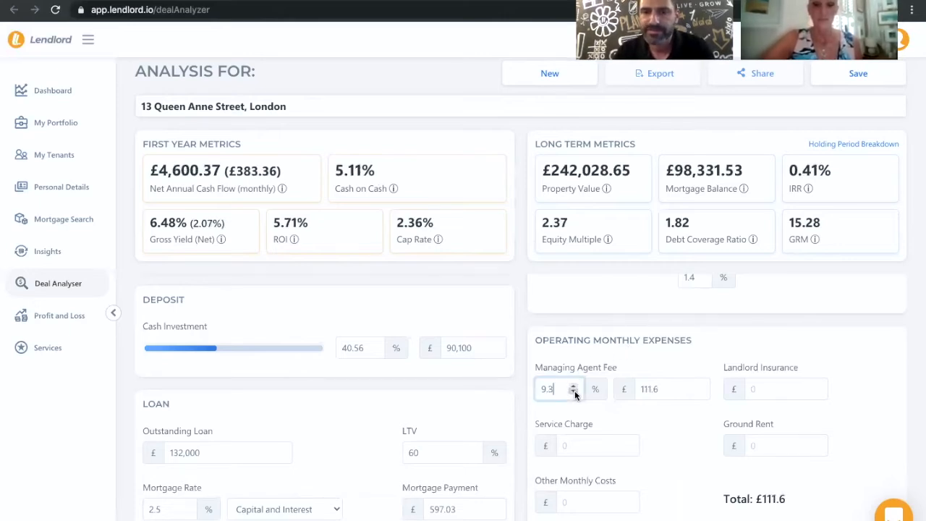
pyautogui.click(573, 392)
pyautogui.click(573, 393)
pyautogui.click(573, 392)
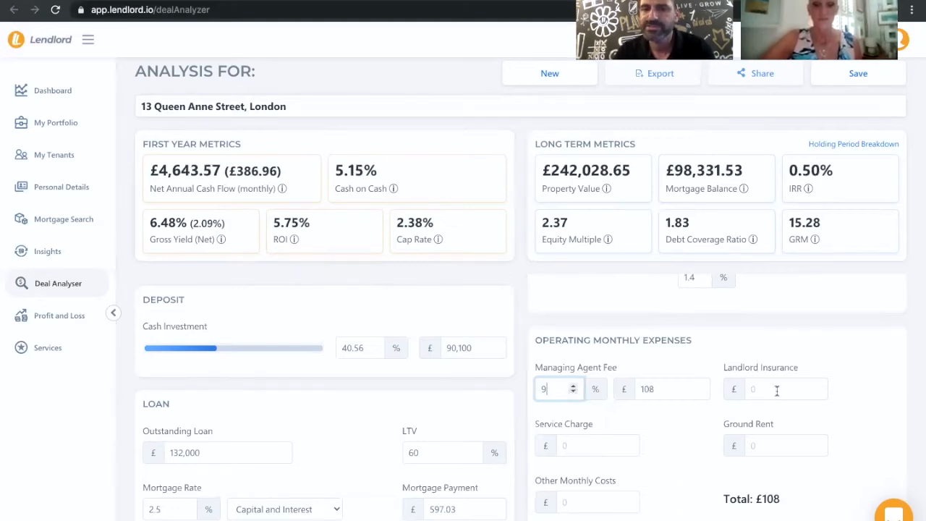
# Step: Enter £35 as other monthly costs and return to the purchase details and long term assumptions
pyautogui.click(606, 501)
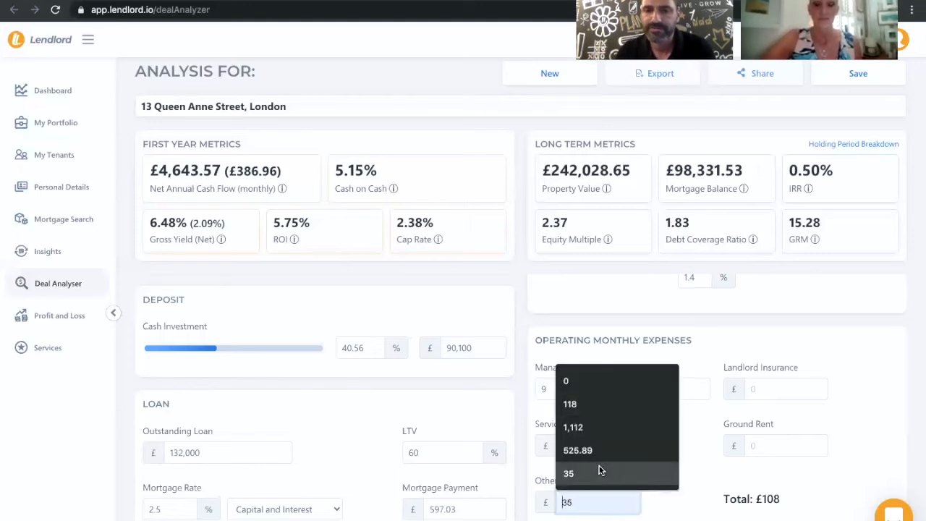
pyautogui.click(599, 471)
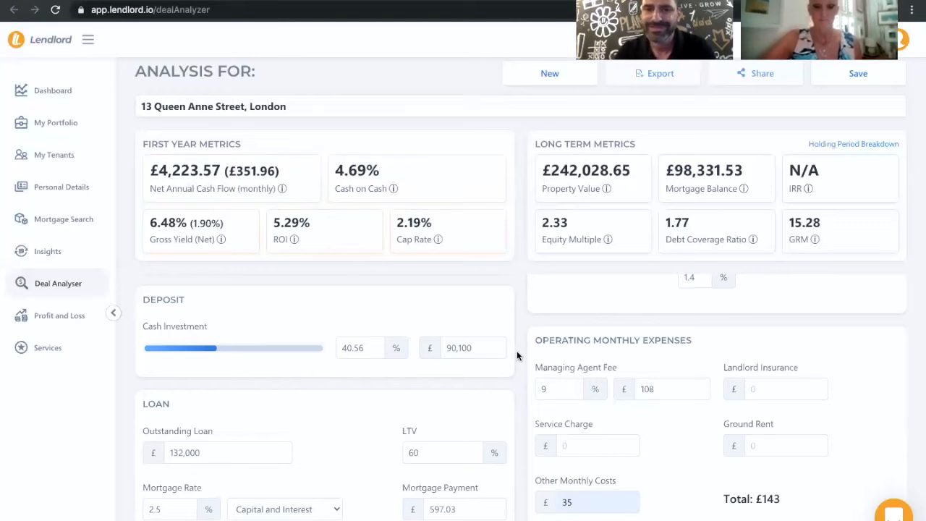
pyautogui.scroll(3, 517, 353)
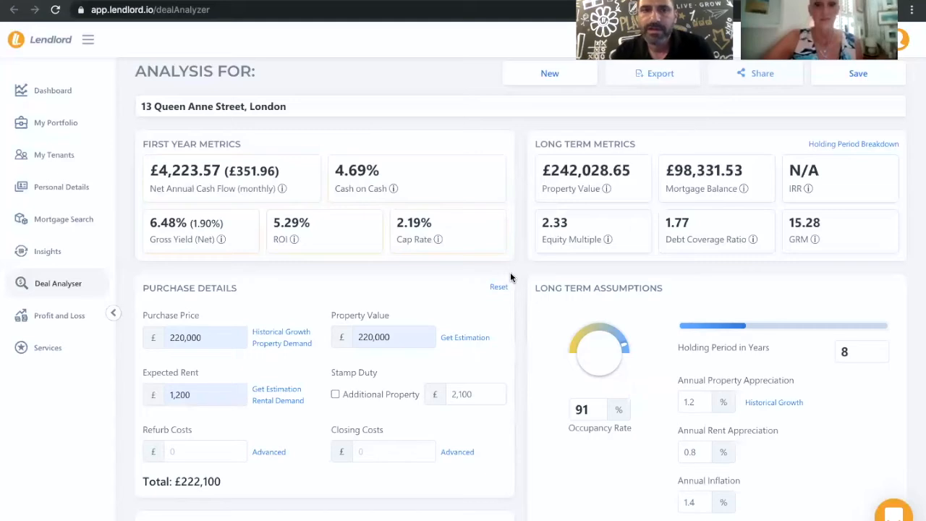
pyautogui.scroll(1, 737, 113)
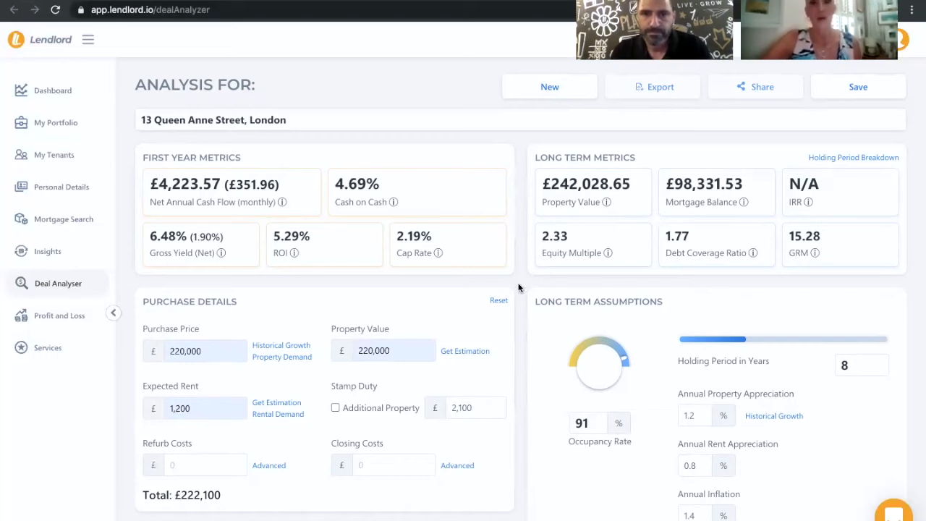
# Step: Extend the holding period to 13 years and lower the annual property appreciation to 0.8%
pyautogui.moveTo(742, 340); pyautogui.dragTo(786, 340)
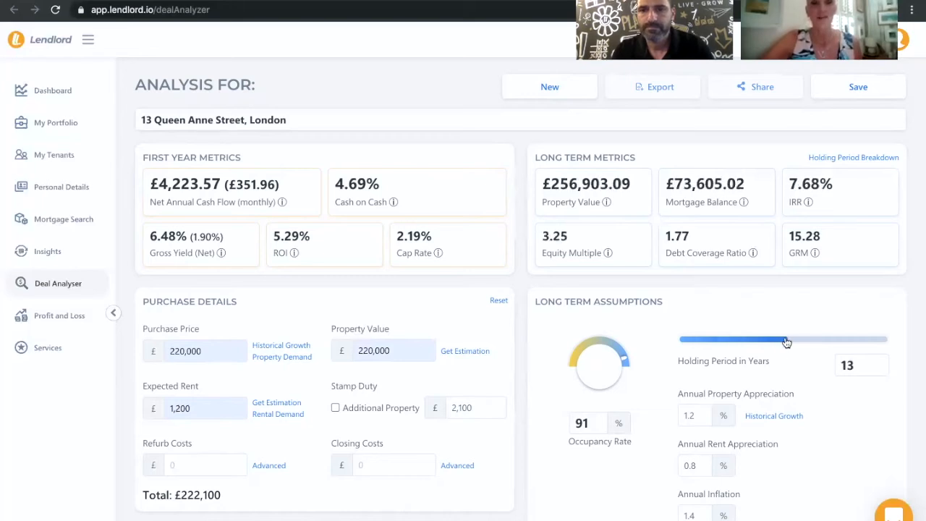
pyautogui.click(701, 418)
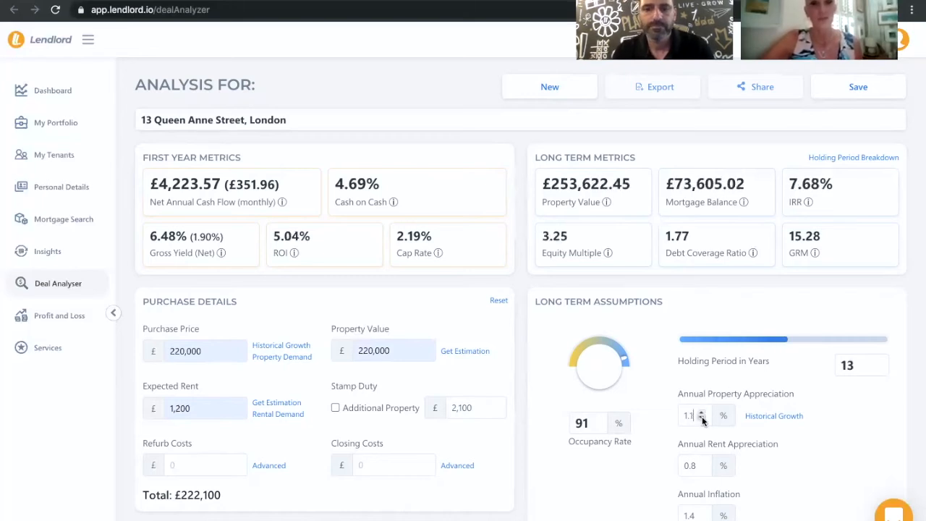
pyautogui.click(701, 418)
pyautogui.click(702, 418)
pyautogui.click(701, 419)
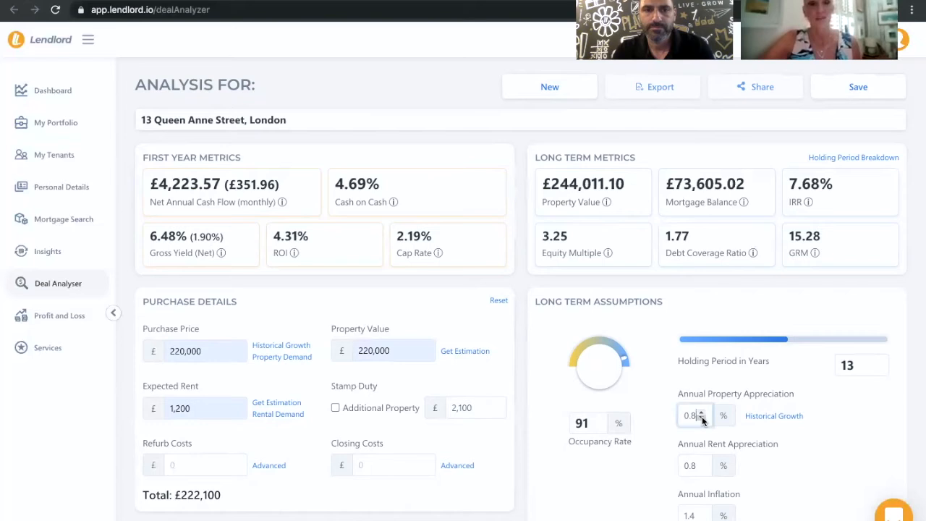